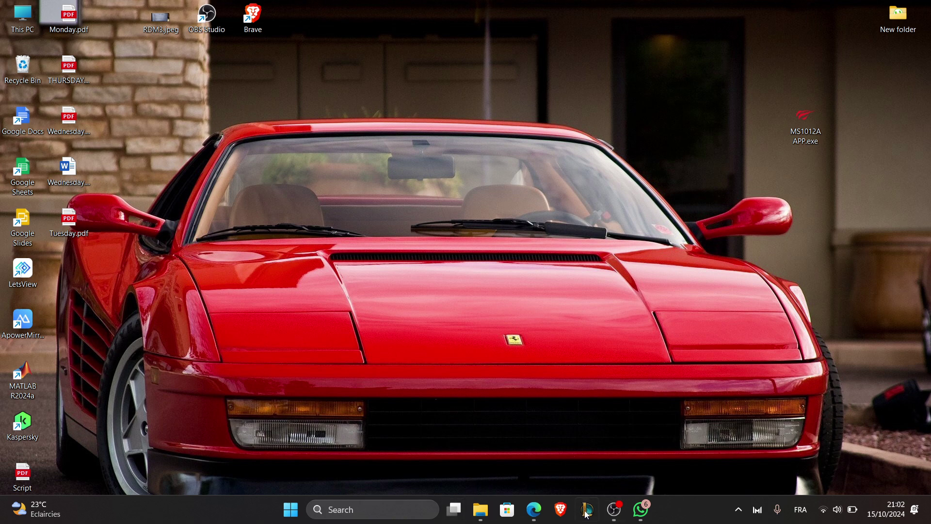
- Switch to the Shopify admin in the browser and, from the store settings, search for "return" to open the Refund policy
{"action": "left_click", "coordinate": [541, 519]}
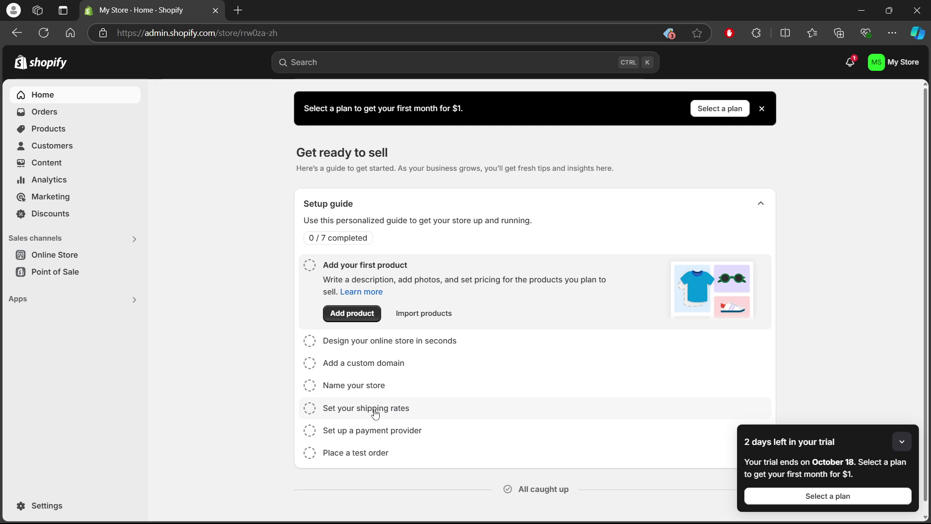
{"action": "left_click", "coordinate": [75, 506]}
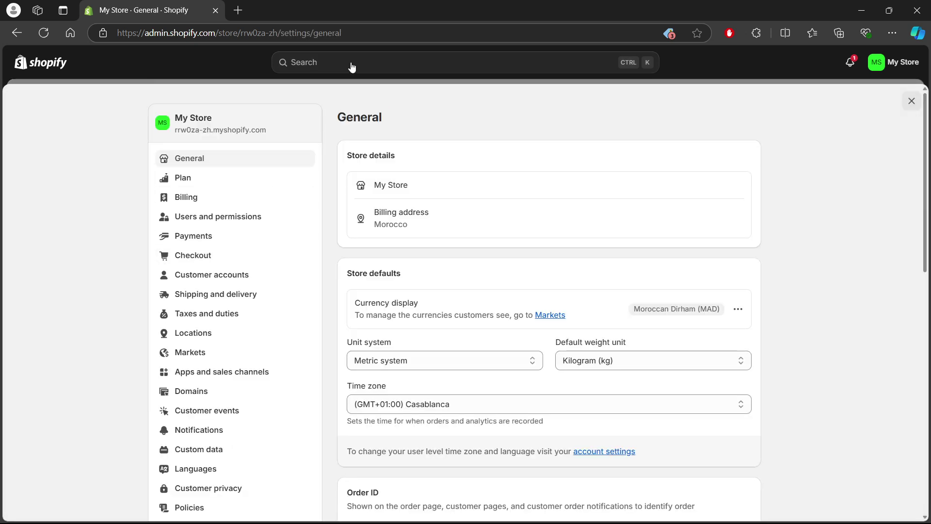
{"action": "left_click", "coordinate": [352, 66]}
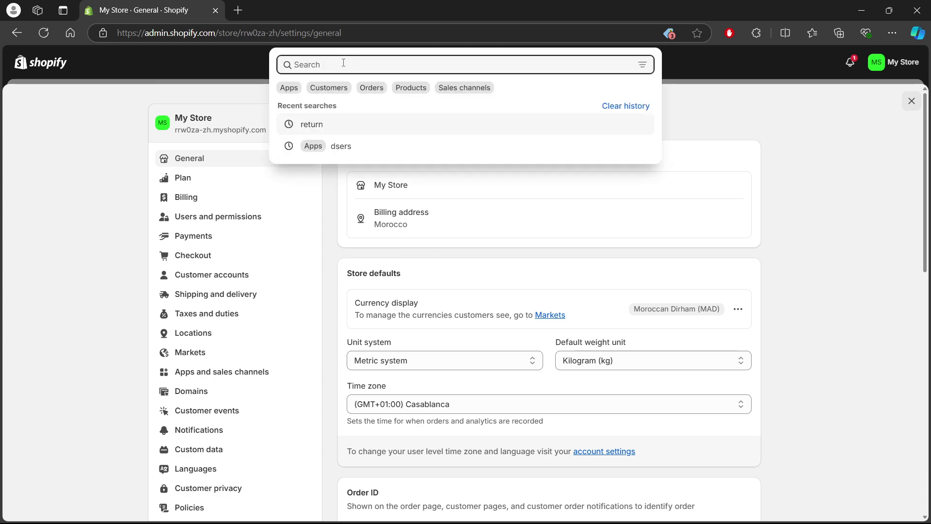
{"action": "type", "text": "re"}
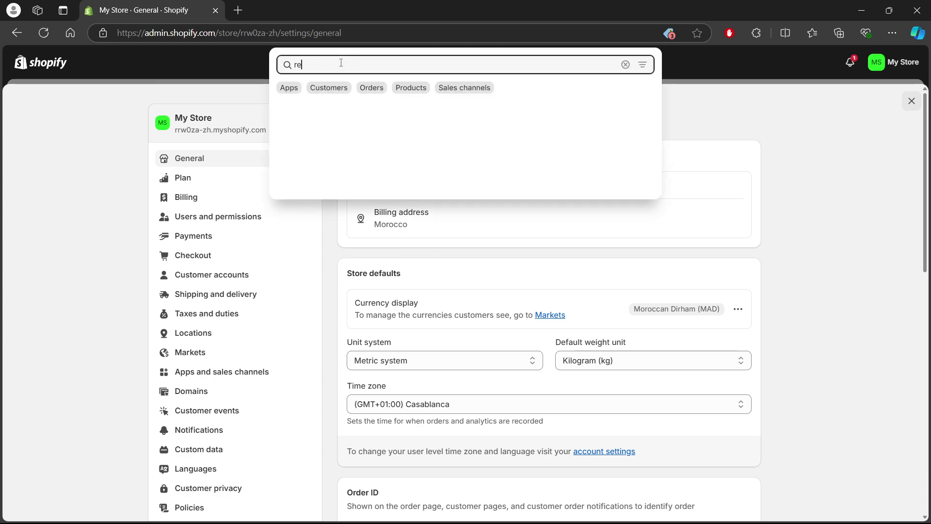
{"action": "type", "text": "turn"}
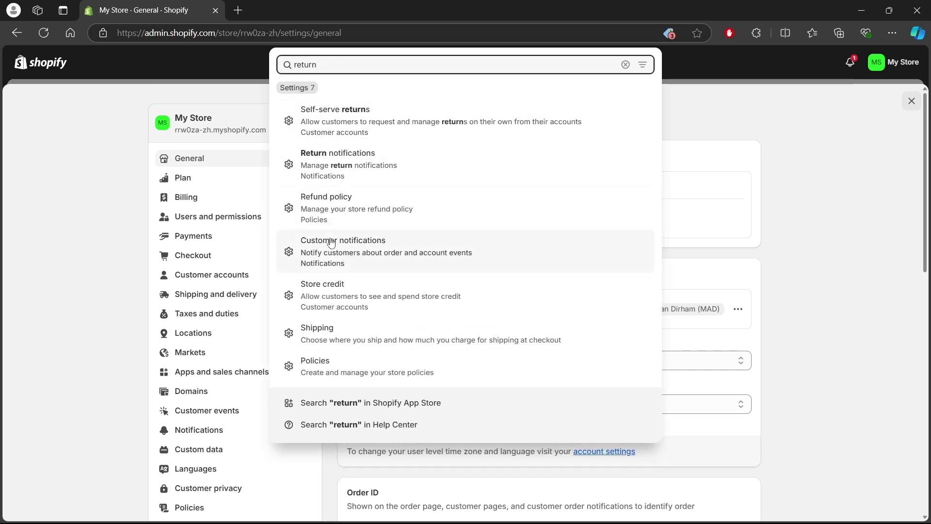
{"action": "left_click", "coordinate": [359, 221]}
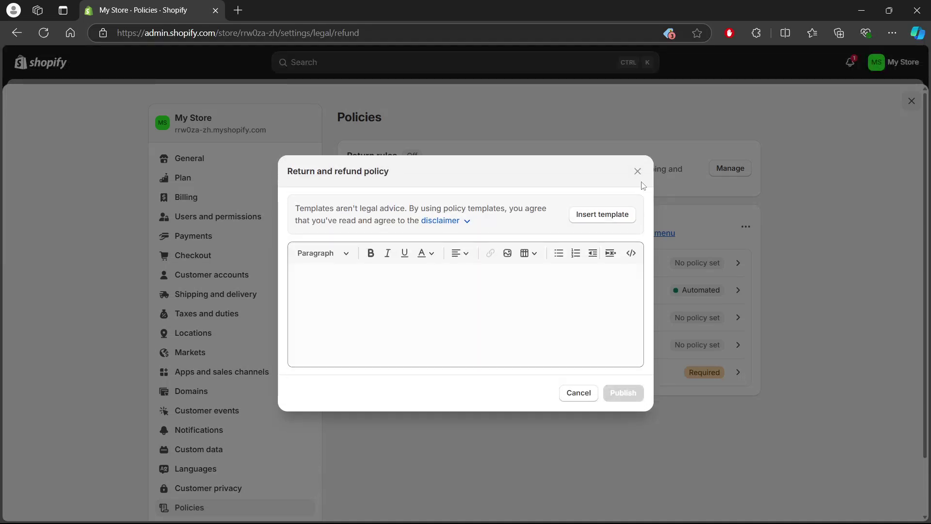
- Close the return and refund policy editor and open the management page for the return rules
{"action": "left_click", "coordinate": [637, 177]}
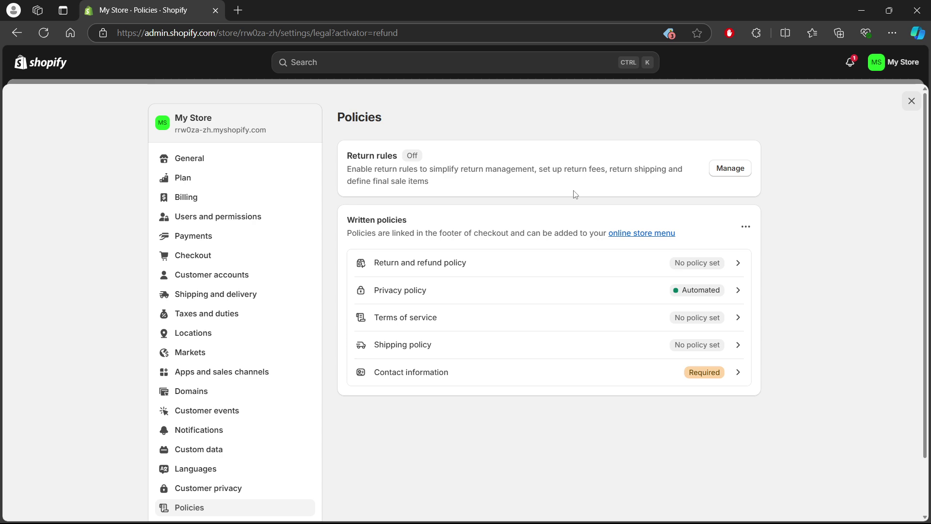
{"action": "left_click", "coordinate": [725, 168]}
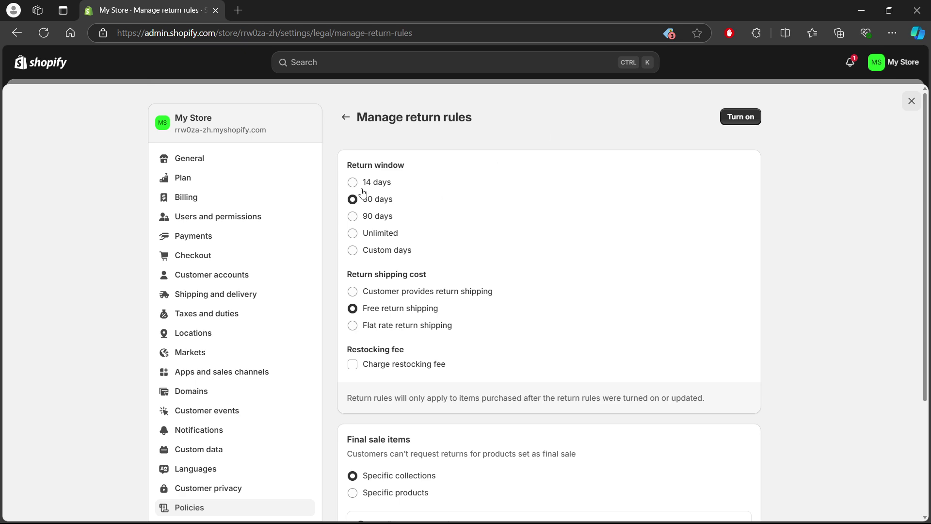
{"action": "scroll", "coordinate": [366, 271], "scroll_direction": "down", "scroll_amount": 3}
{"action": "scroll", "coordinate": [387, 218], "scroll_direction": "up", "scroll_amount": 3}
- Set the return window to 14 days and select Free return shipping as the return shipping cost
{"action": "left_click", "coordinate": [355, 216]}
{"action": "left_click_drag", "start_coordinate": [376, 201], "coordinate": [374, 204]}
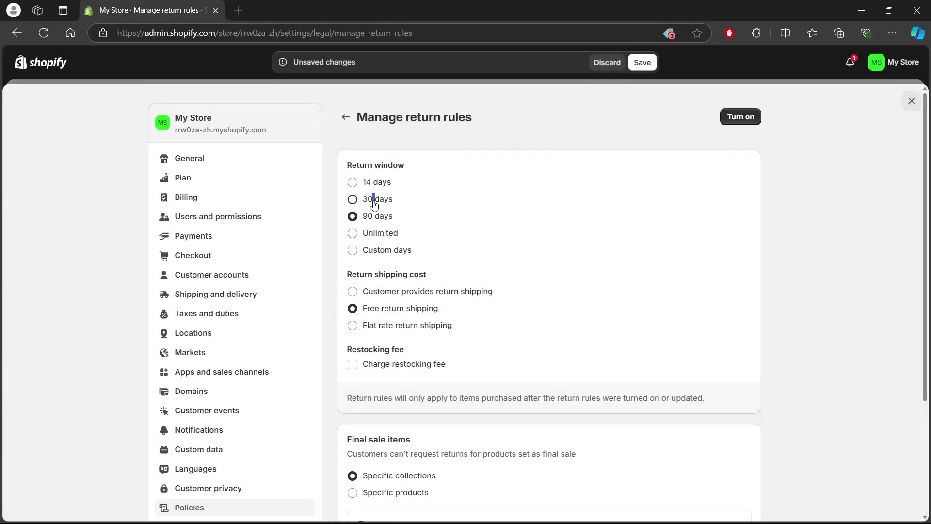
{"action": "left_click", "coordinate": [373, 183]}
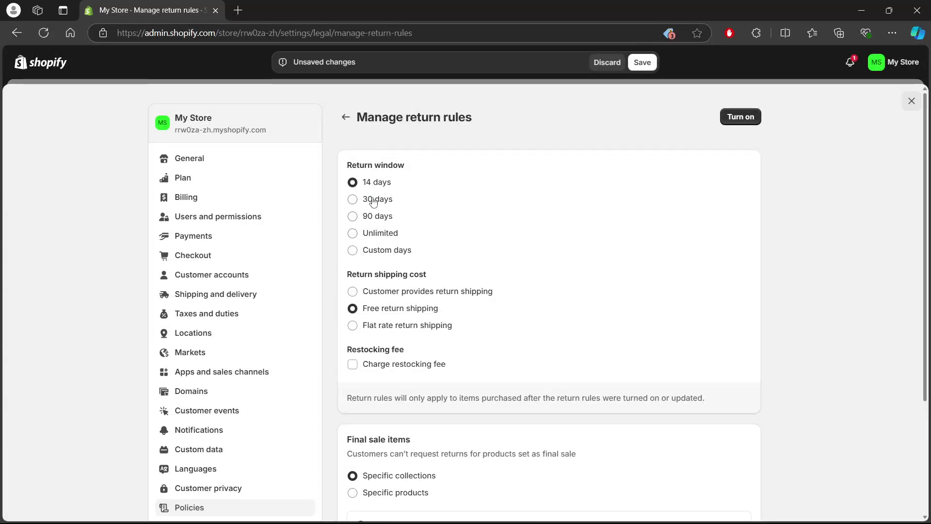
{"action": "left_click", "coordinate": [368, 294]}
{"action": "left_click", "coordinate": [378, 310]}
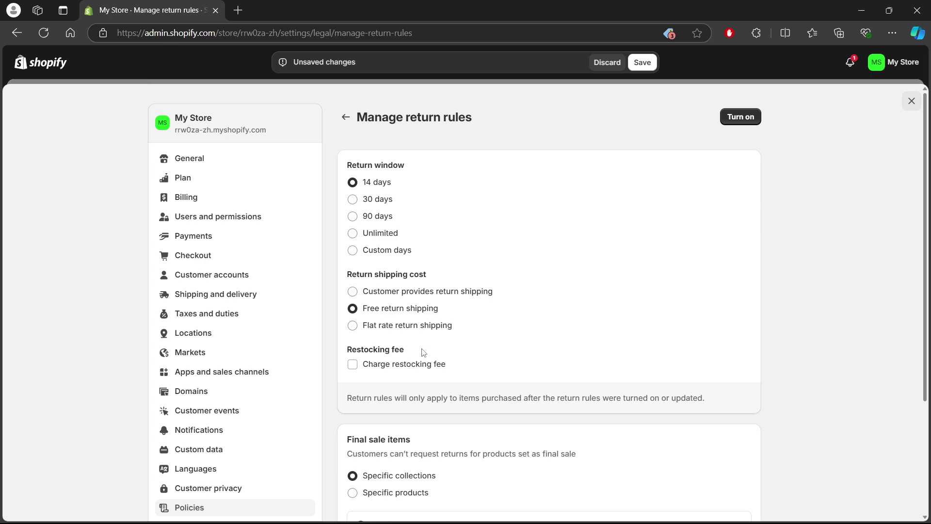
- Save the return rules
{"action": "scroll", "coordinate": [420, 353], "scroll_direction": "down", "scroll_amount": 3}
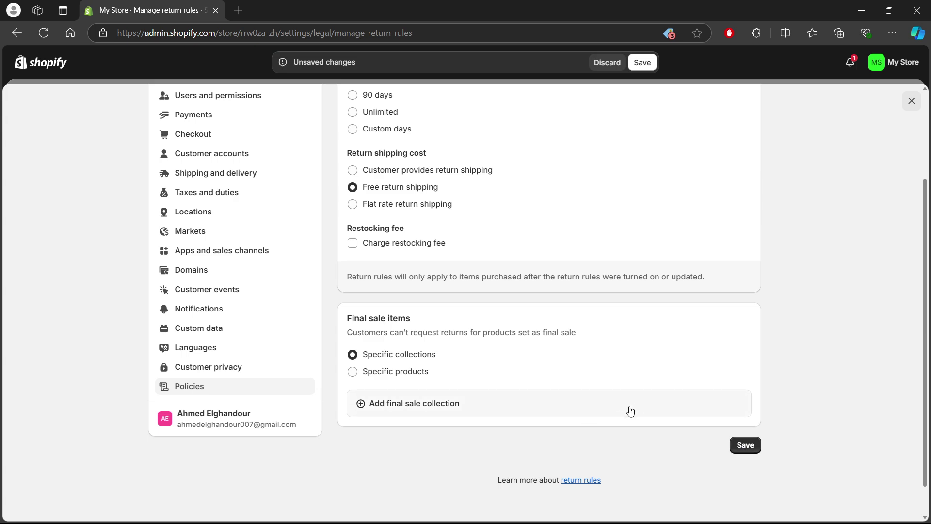
{"action": "scroll", "coordinate": [630, 411], "scroll_direction": "down", "scroll_amount": 1}
{"action": "left_click", "coordinate": [748, 409]}
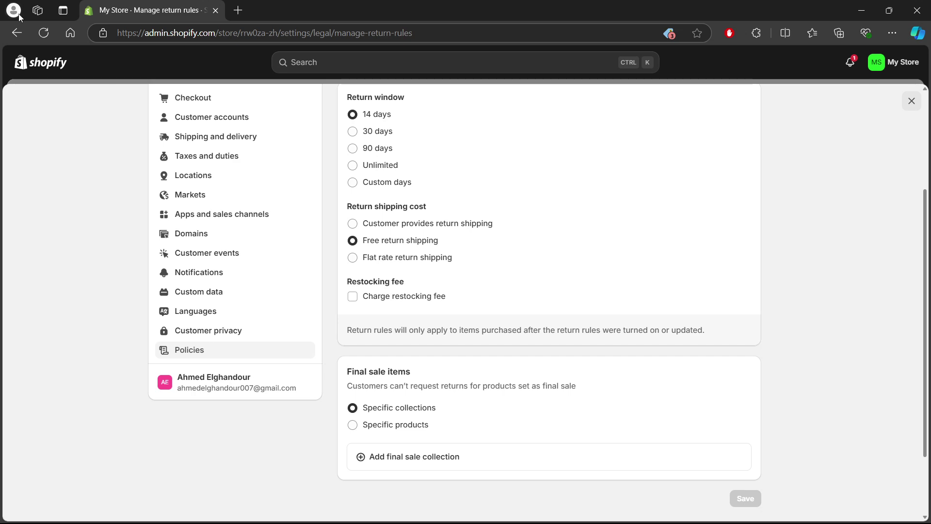
{"action": "scroll", "coordinate": [108, 135], "scroll_direction": "up", "scroll_amount": 1}
{"action": "scroll", "coordinate": [107, 134], "scroll_direction": "up", "scroll_amount": 3}
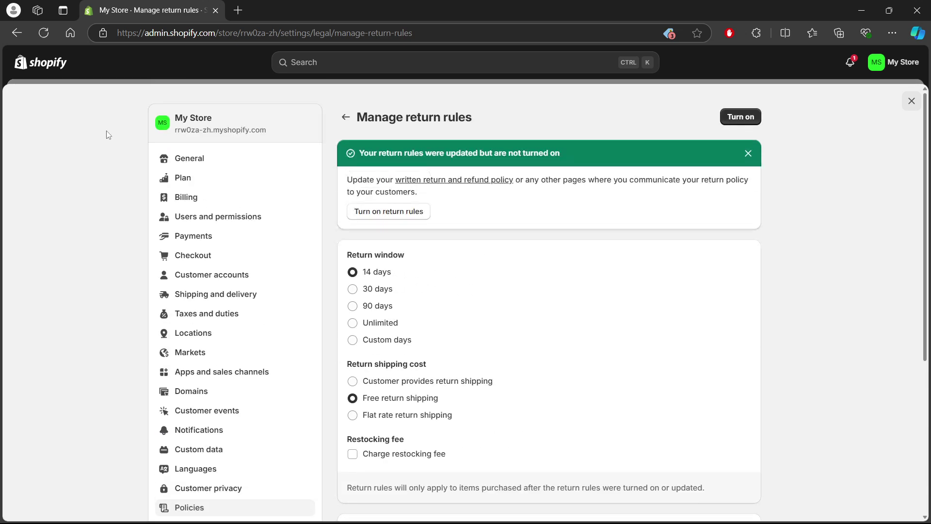
- Go back to the store's home page and search the apps for "returnly"
{"action": "left_click", "coordinate": [57, 63]}
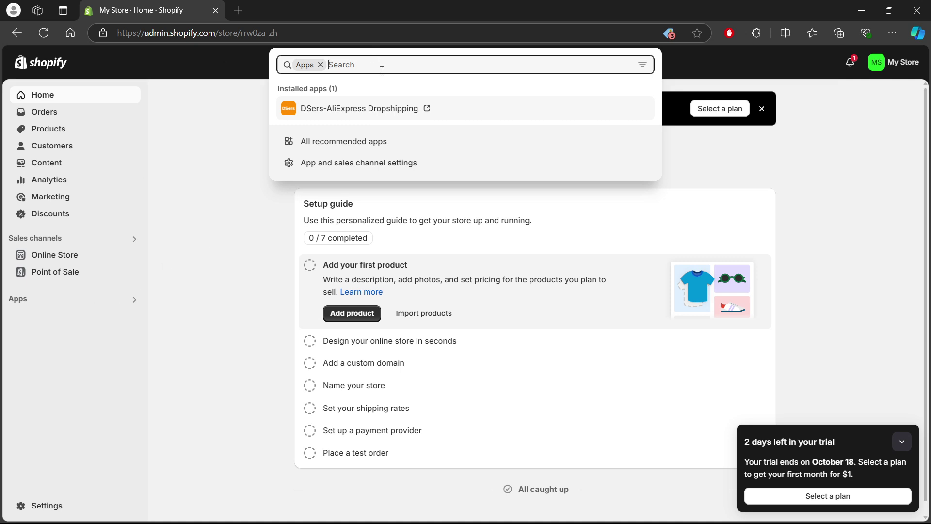
{"action": "type", "text": "return"}
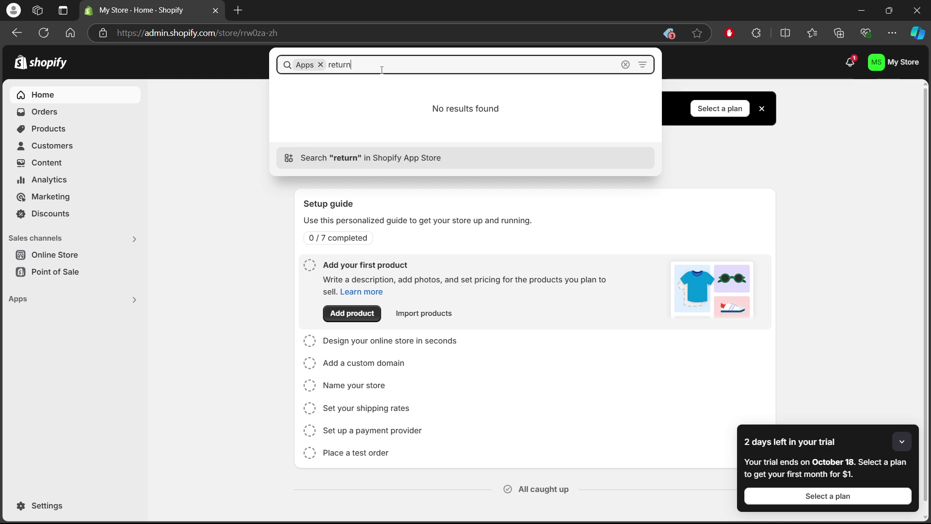
{"action": "type", "text": "l"}
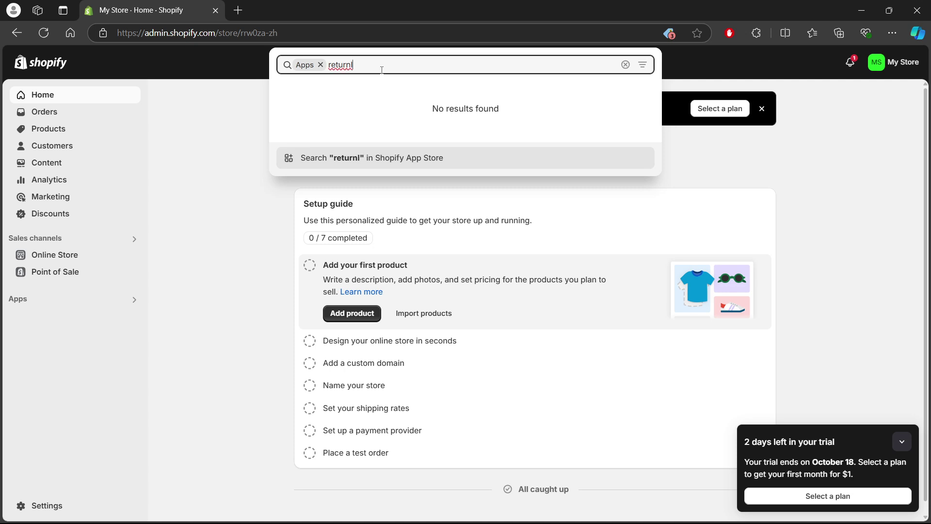
{"action": "type", "text": "y"}
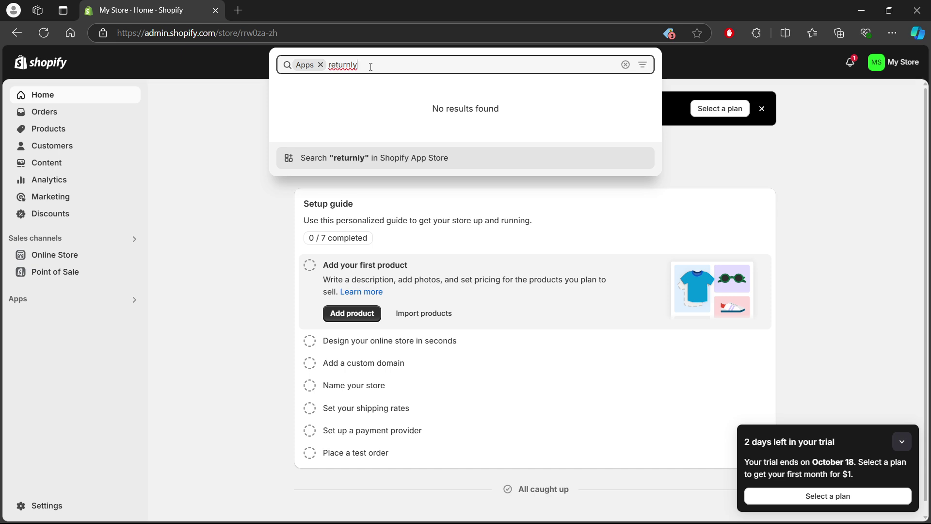
- Search the Shopify App Store for "aftership return" and switch back to the store's home page
{"action": "left_click_drag", "start_coordinate": [358, 64], "coordinate": [324, 75]}
{"action": "type", "text": "afters"}
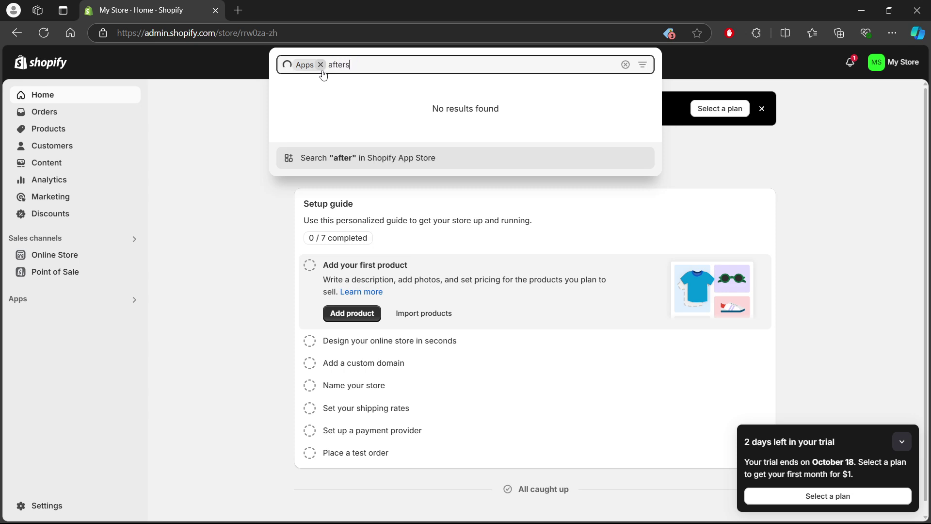
{"action": "type", "text": "h"}
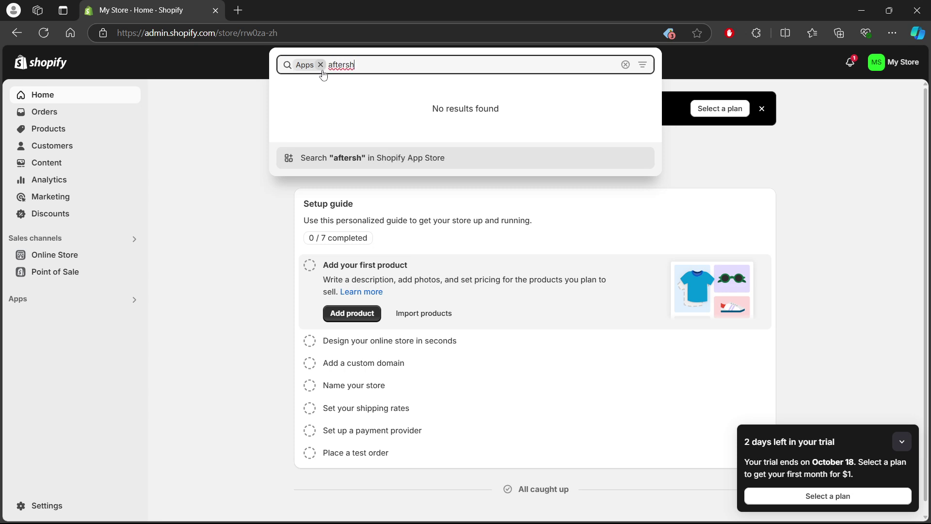
{"action": "type", "text": "ip"}
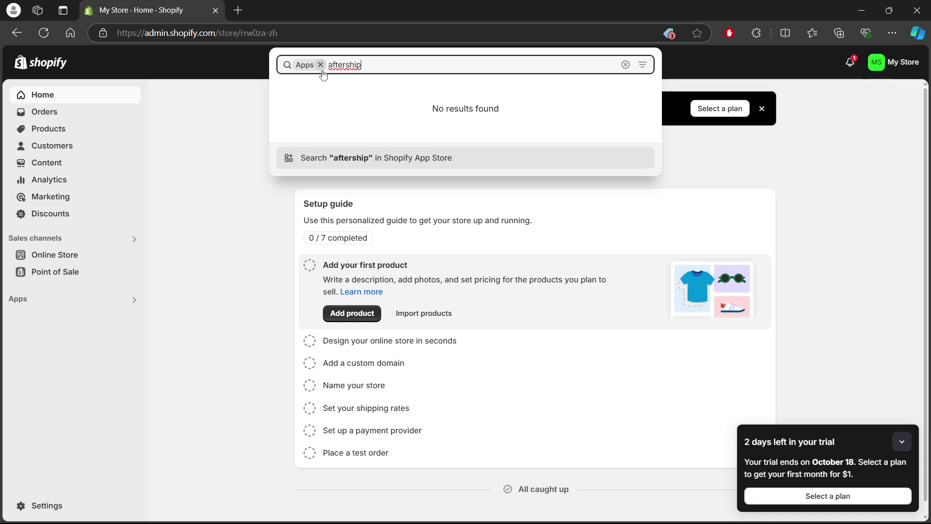
{"action": "type", "text": " retu"}
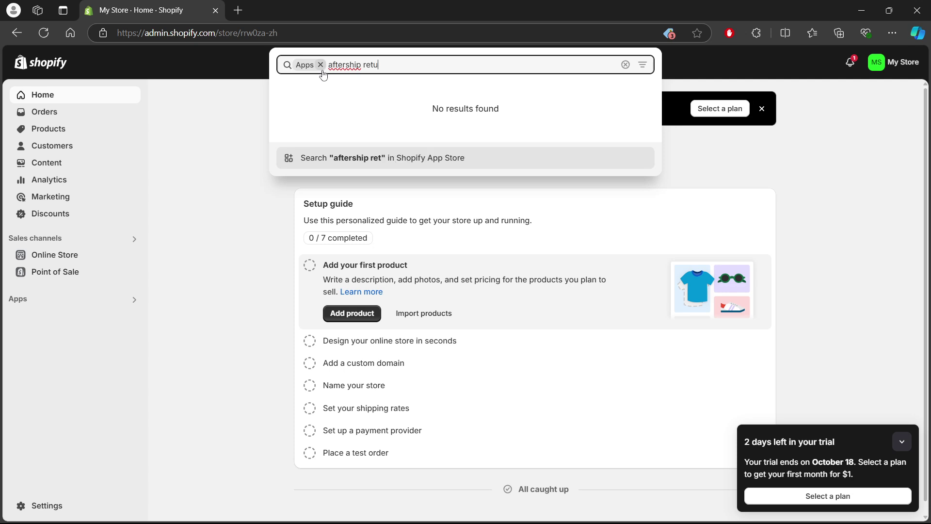
{"action": "type", "text": "rn"}
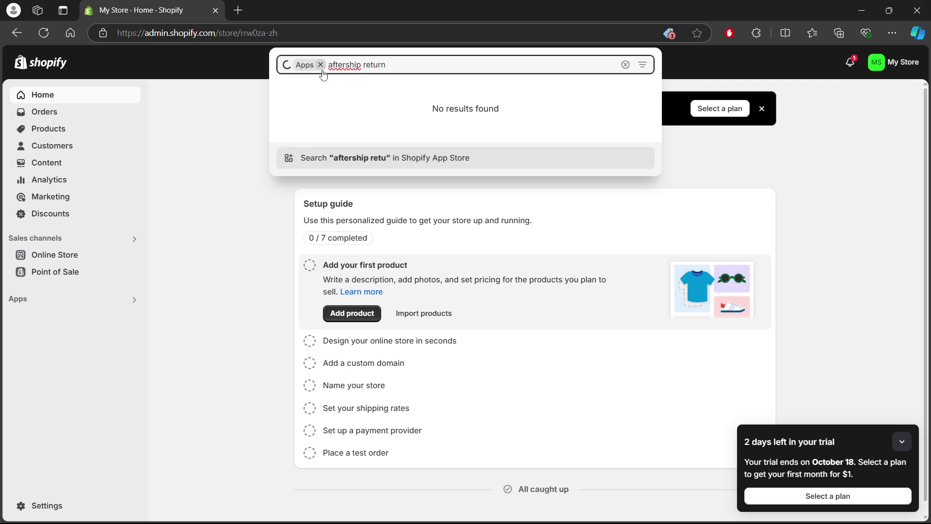
{"action": "key", "text": "Return"}
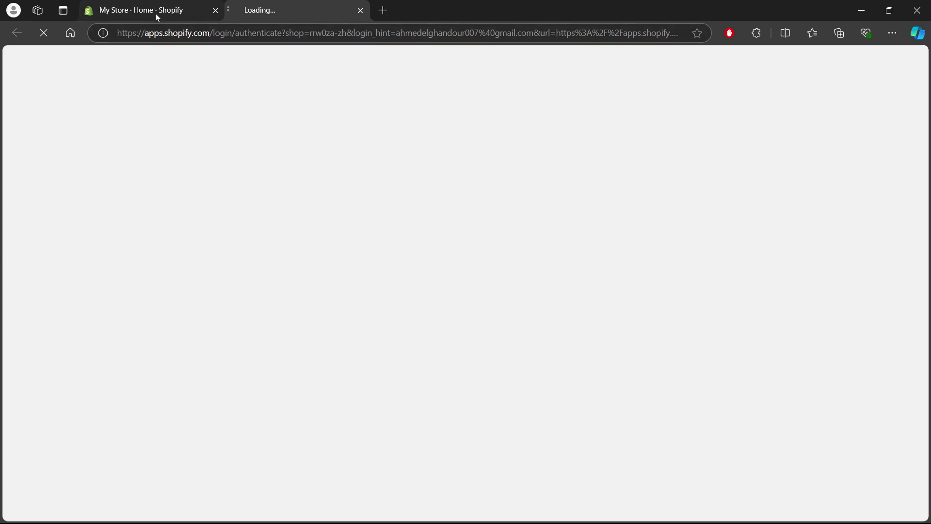
{"action": "left_click", "coordinate": [169, 11]}
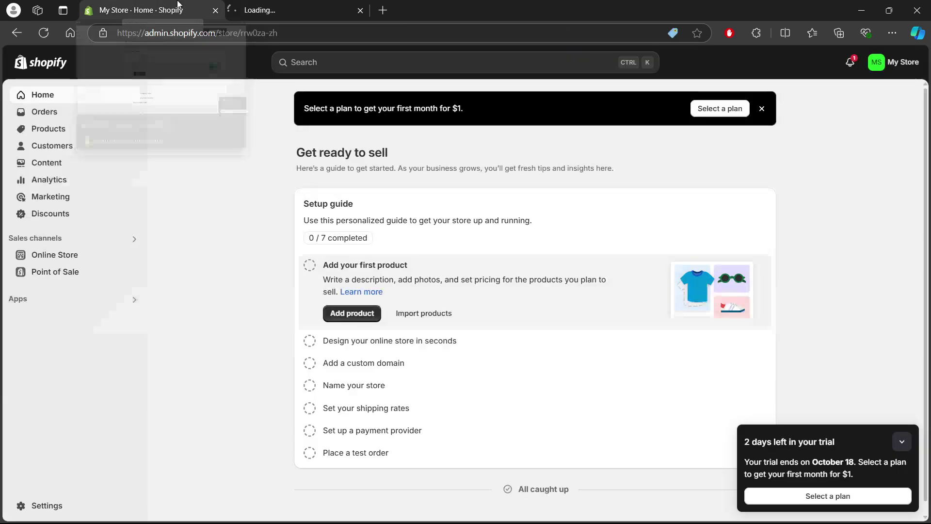